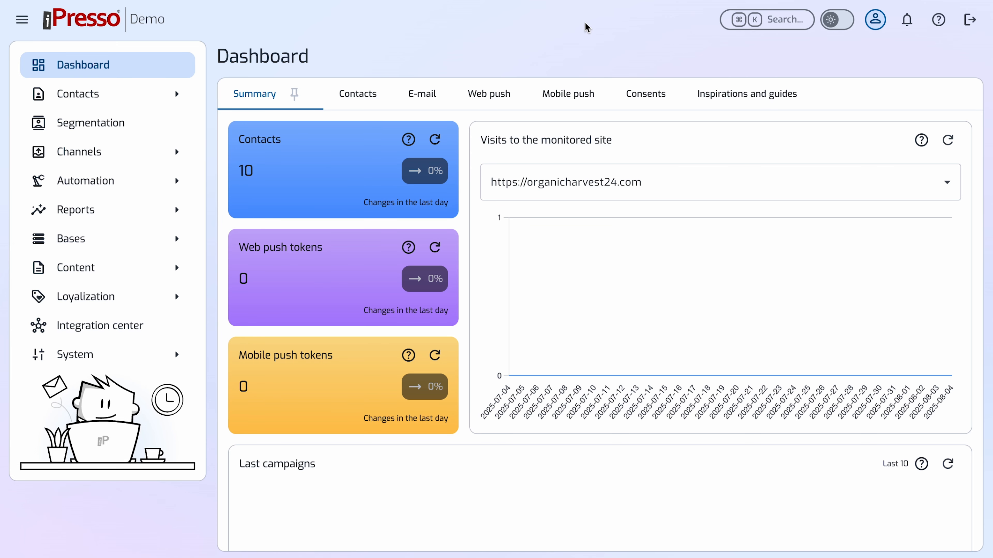
Start a new campaign in the e-mail channel.
left_click(125, 147)
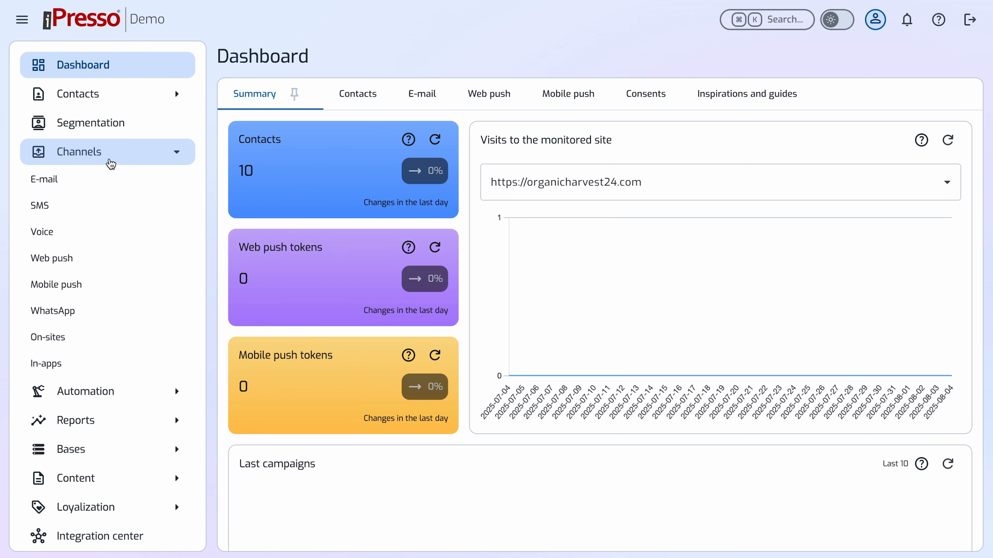
left_click(113, 179)
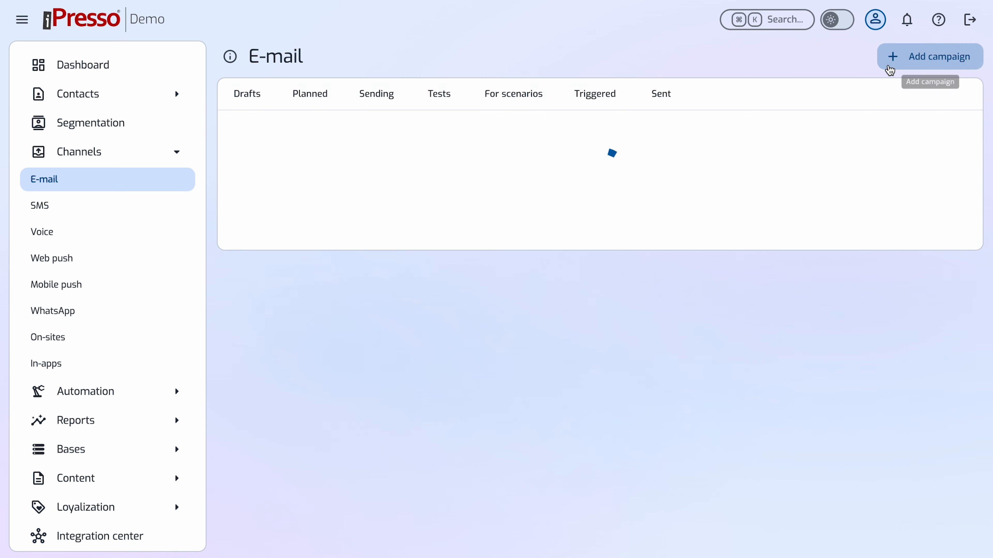
left_click(887, 65)
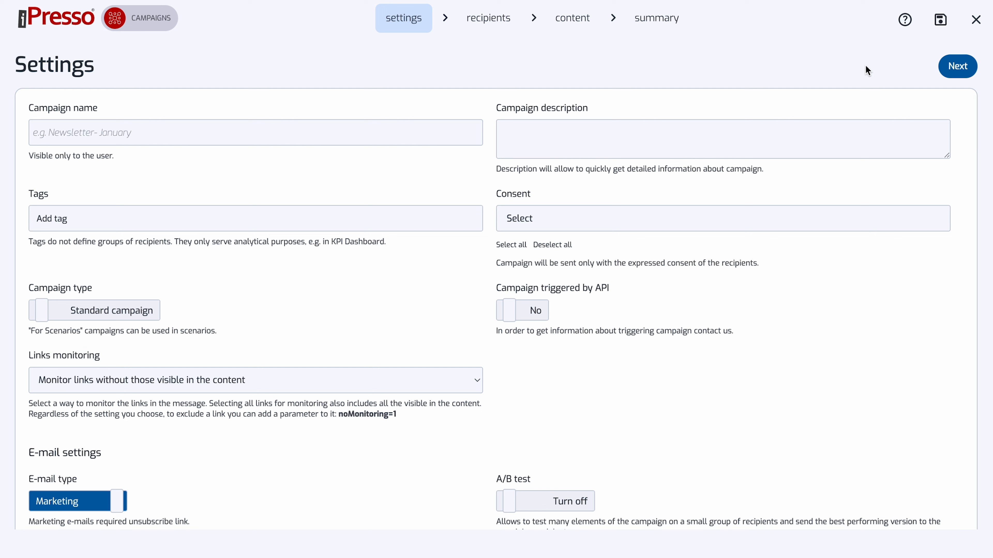
Name the campaign "New product" and describe it as "Campaign concerning the new product".
left_click(164, 133)
type("New product")
left_click(650, 151)
type("Campaign")
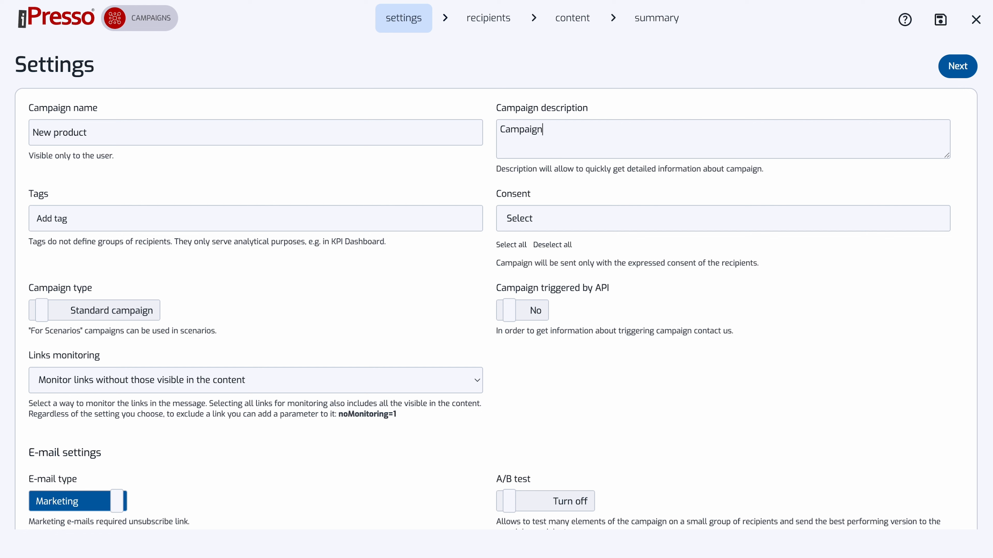
type(" concerning the new prod")
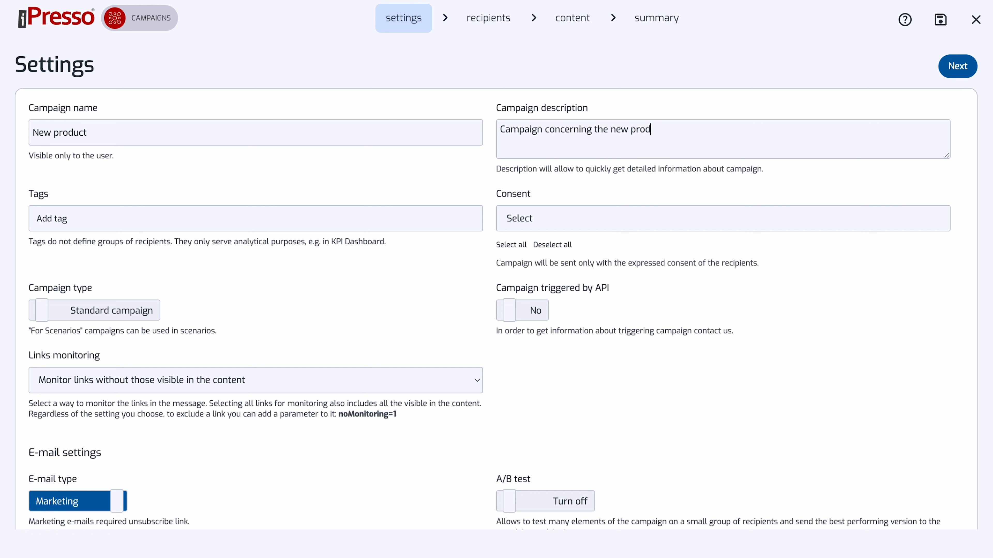
type("uct")
Add the tag "New product" and require the "Consent to receive marketing information" consent for the campaign.
left_click(196, 225)
type("New product")
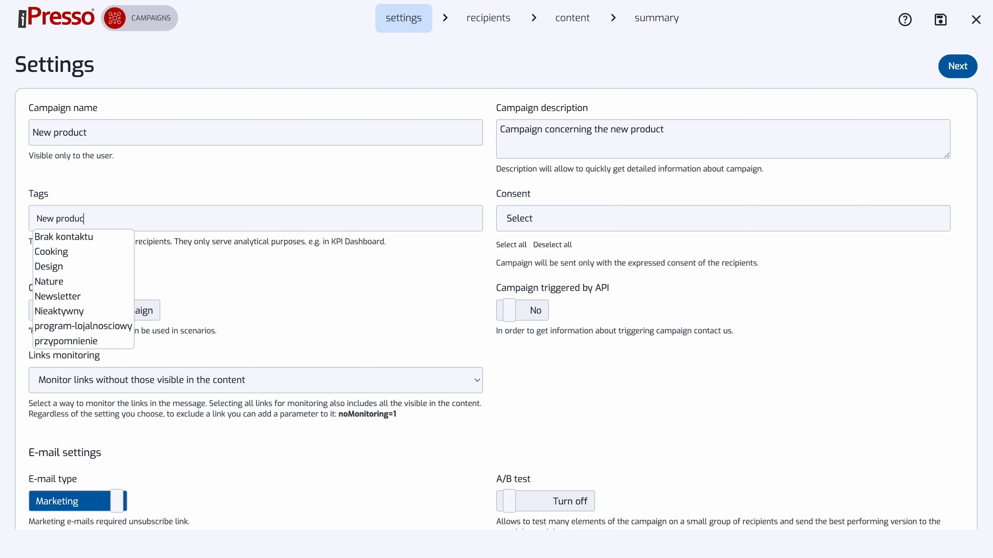
key("Return")
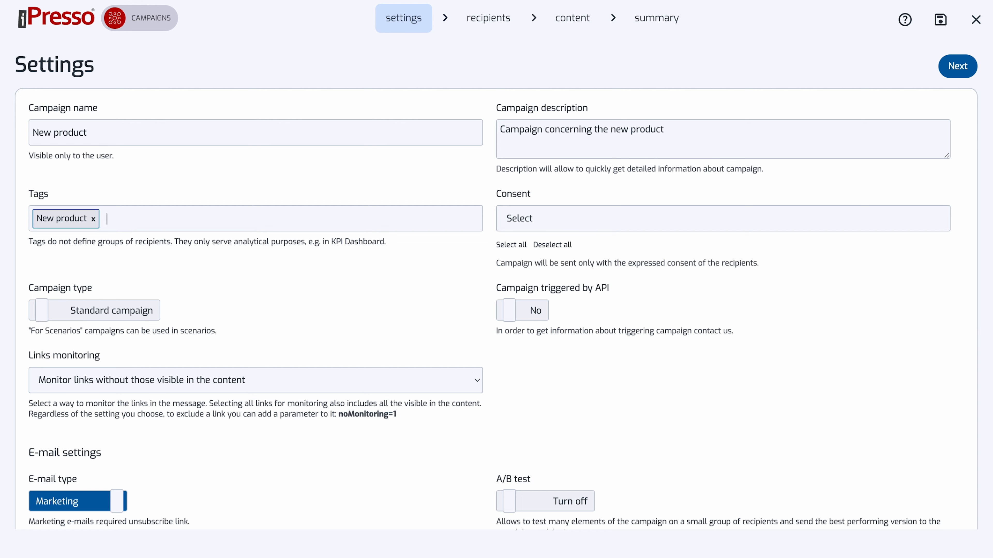
left_click(562, 220)
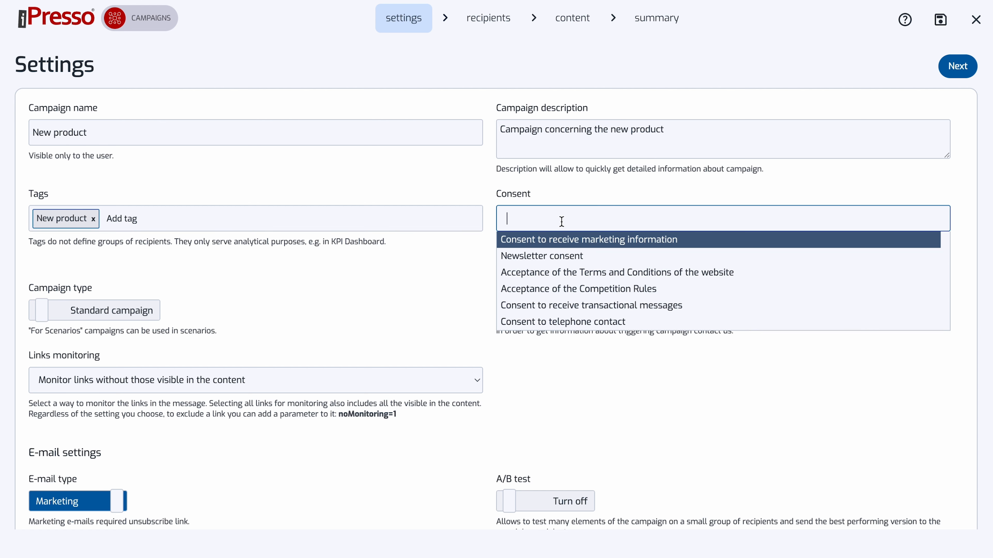
left_click(566, 240)
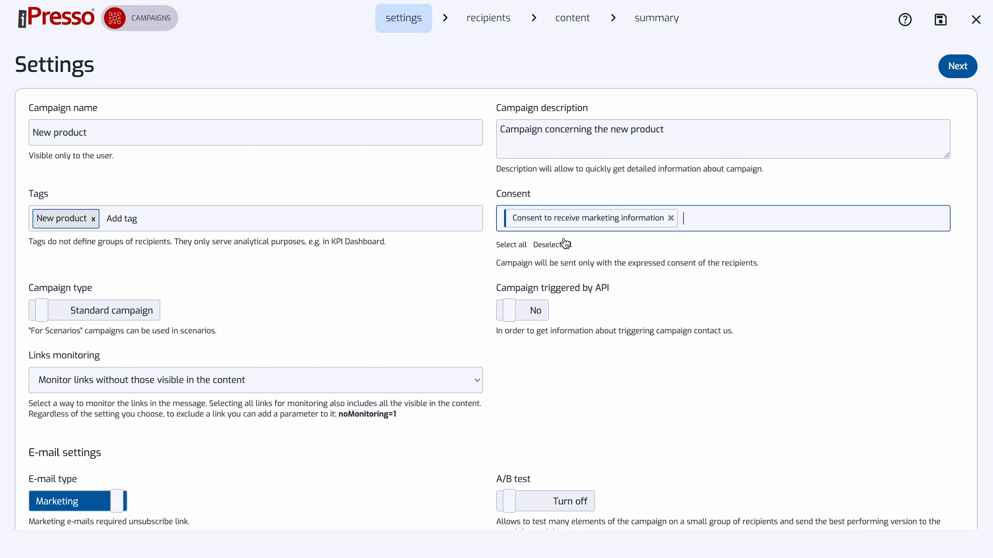
Try out the campaign type and API triggering switches and check the link monitoring options, keeping the original settings.
left_click(151, 310)
left_click(152, 307)
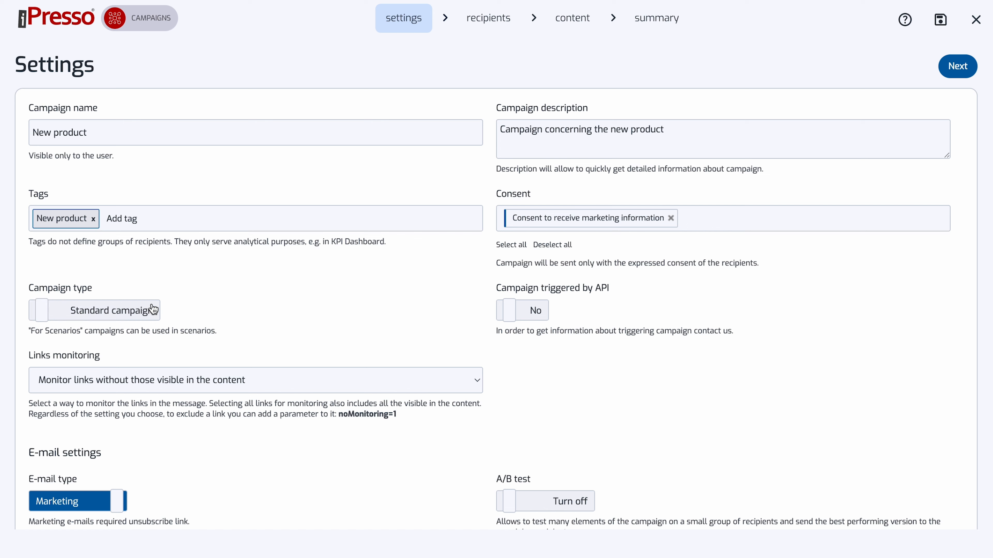
left_click(510, 318)
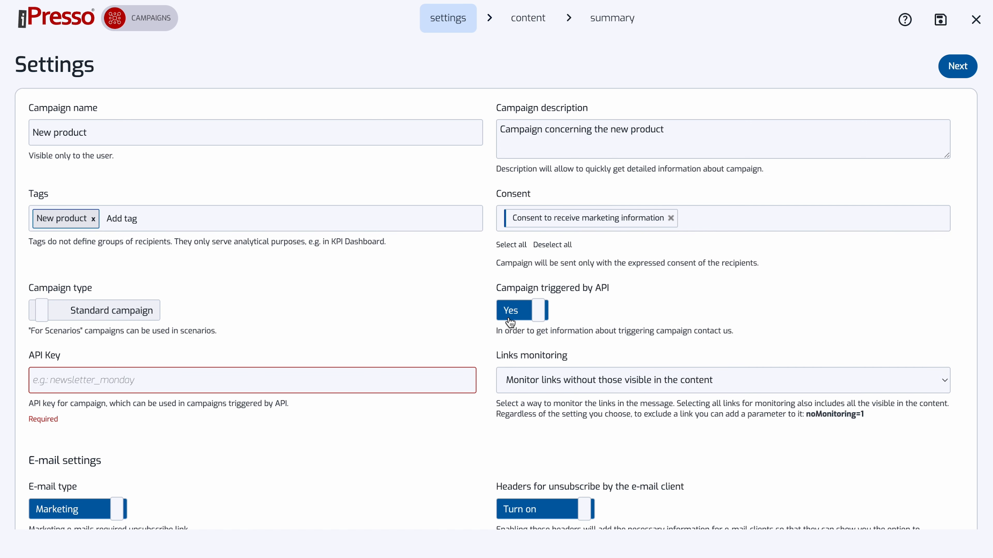
left_click(510, 314)
scroll(427, 344, "down", 3)
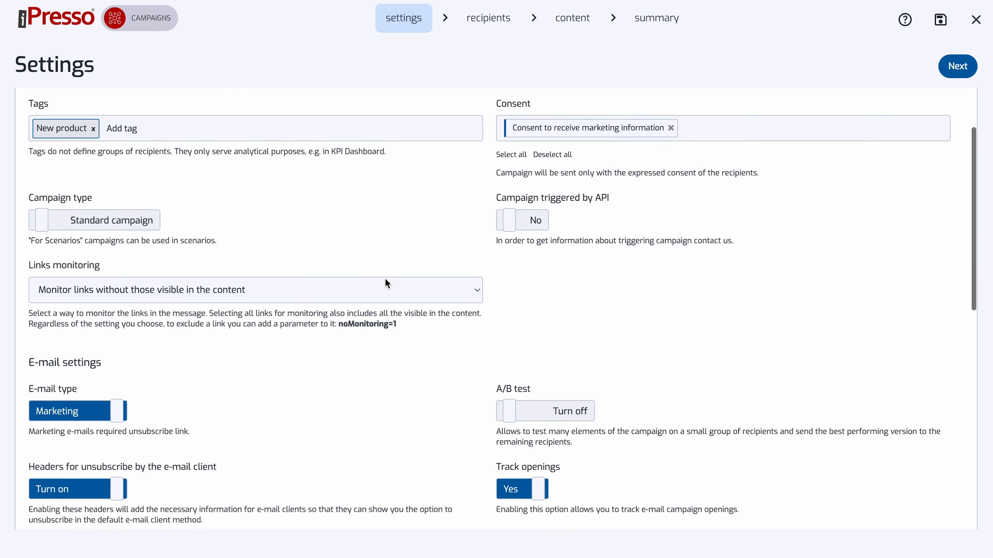
left_click(385, 279)
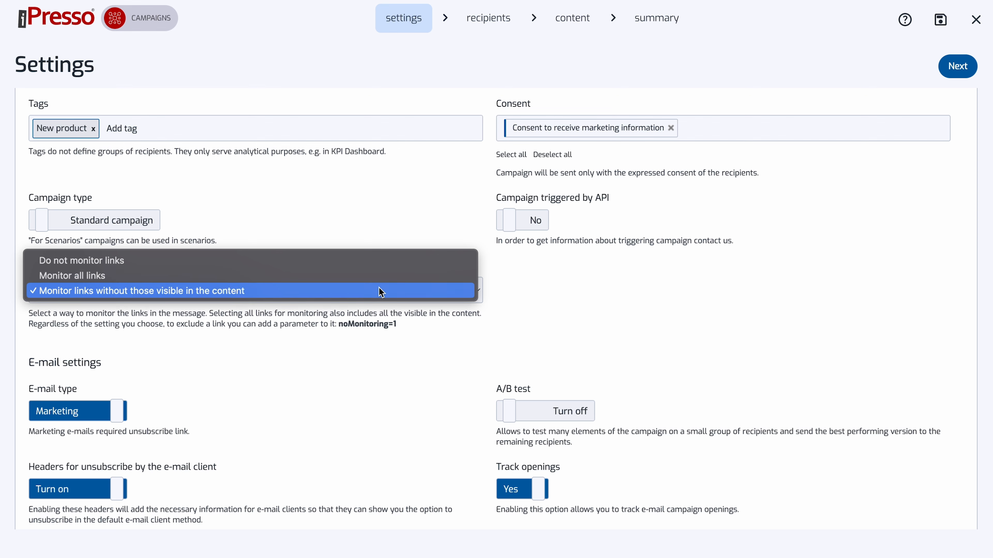
left_click(392, 228)
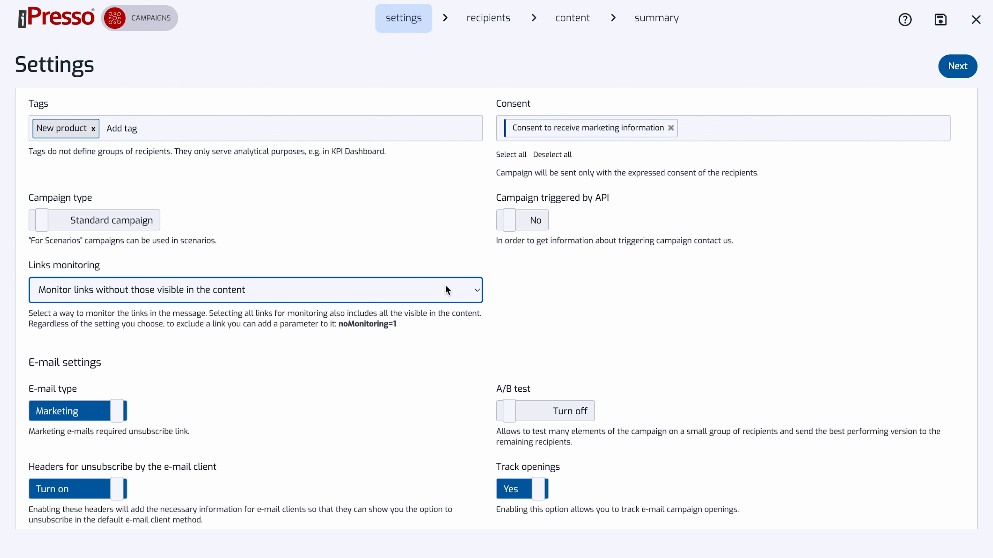
Try out the switches for e-mail type, A/B test, unsubscribe headers and open tracking, returning each to its original setting.
scroll(445, 285, "down", 5)
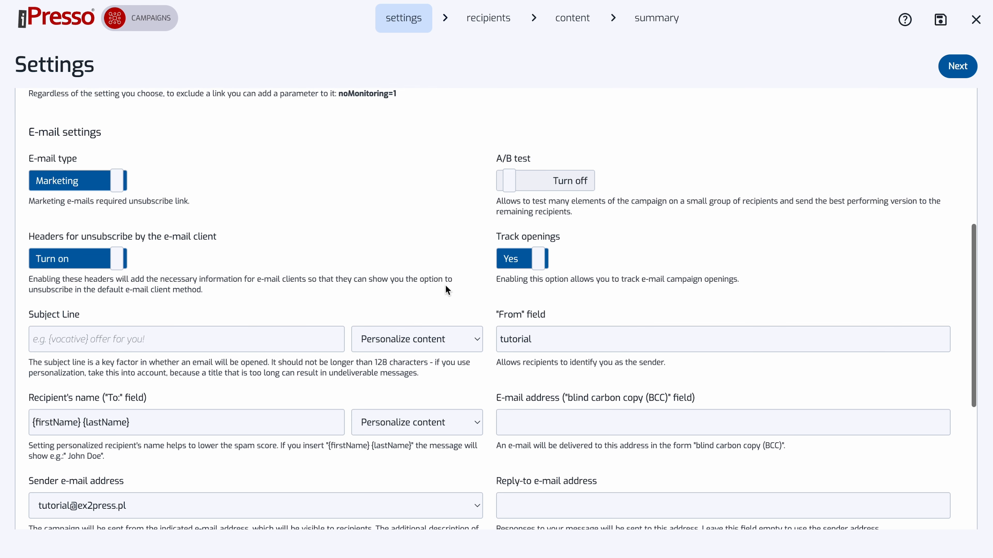
left_click(120, 183)
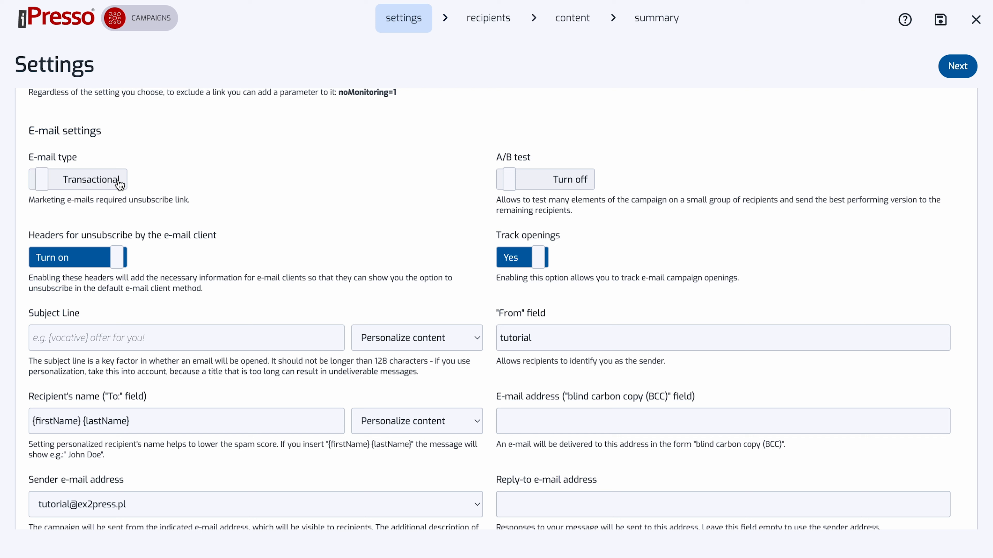
left_click(119, 183)
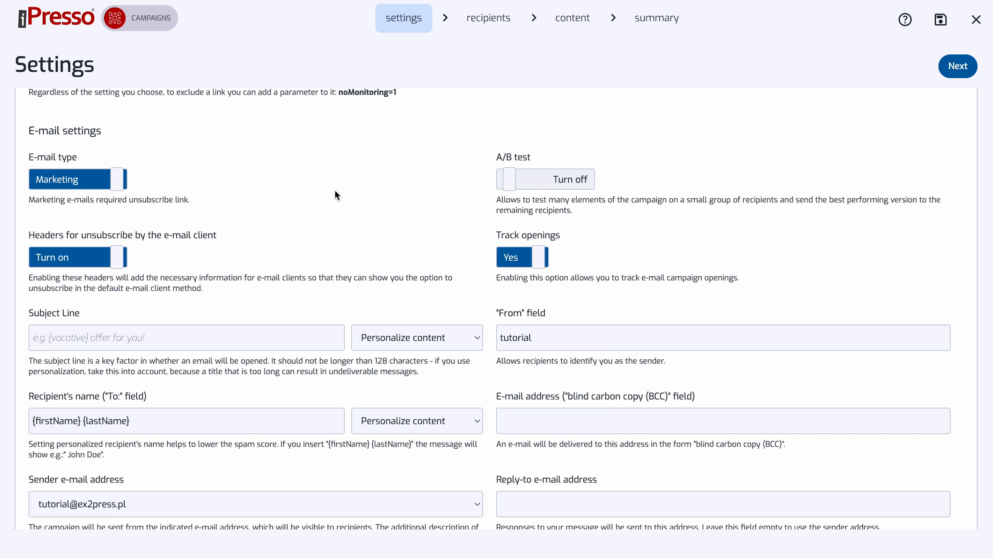
left_click(521, 180)
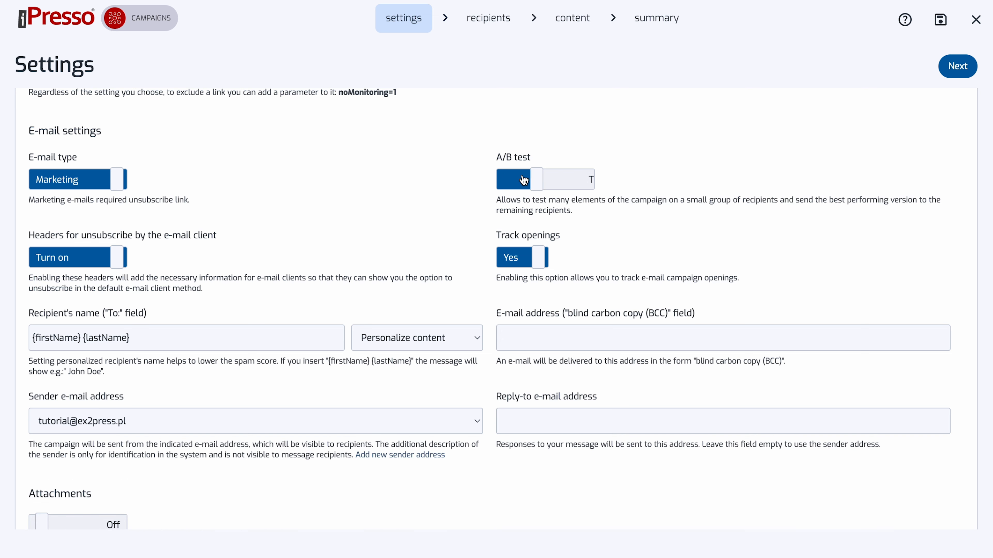
left_click(524, 180)
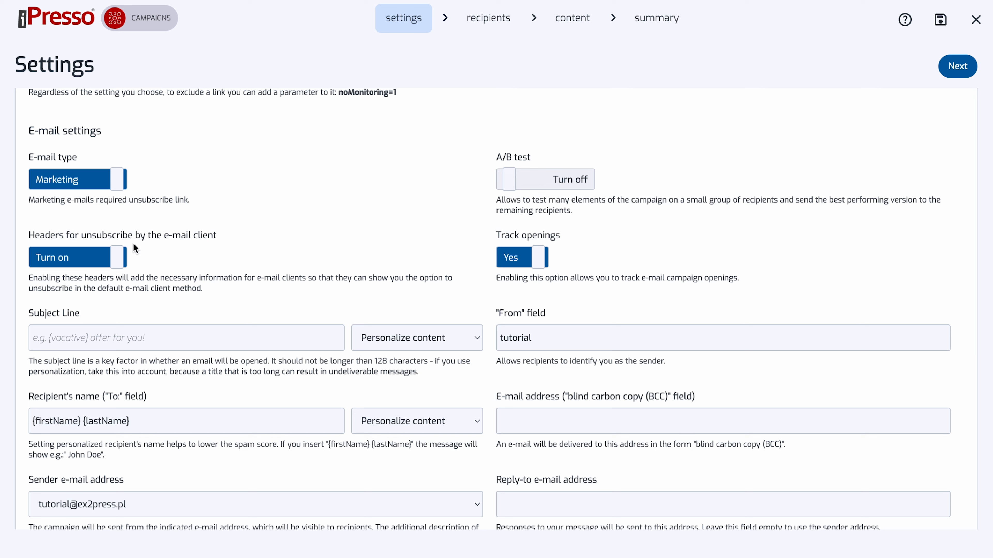
left_click(113, 258)
left_click(115, 259)
left_click(537, 261)
left_click(536, 261)
Set the subject line to "Learn more about our new product" followed by the recipient's first name variable.
left_click(185, 331)
type("Learn more about")
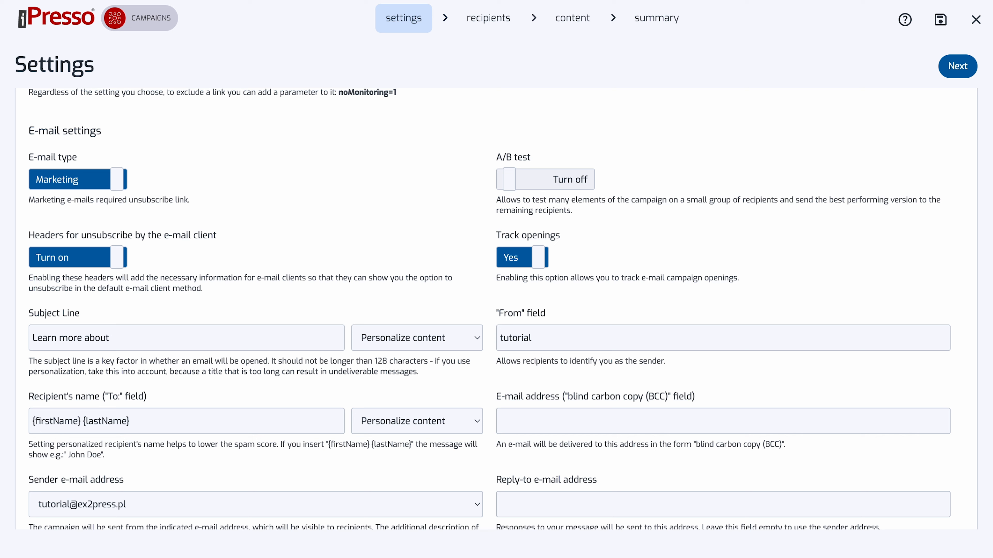
type(" our new procuct")
left_click(409, 340)
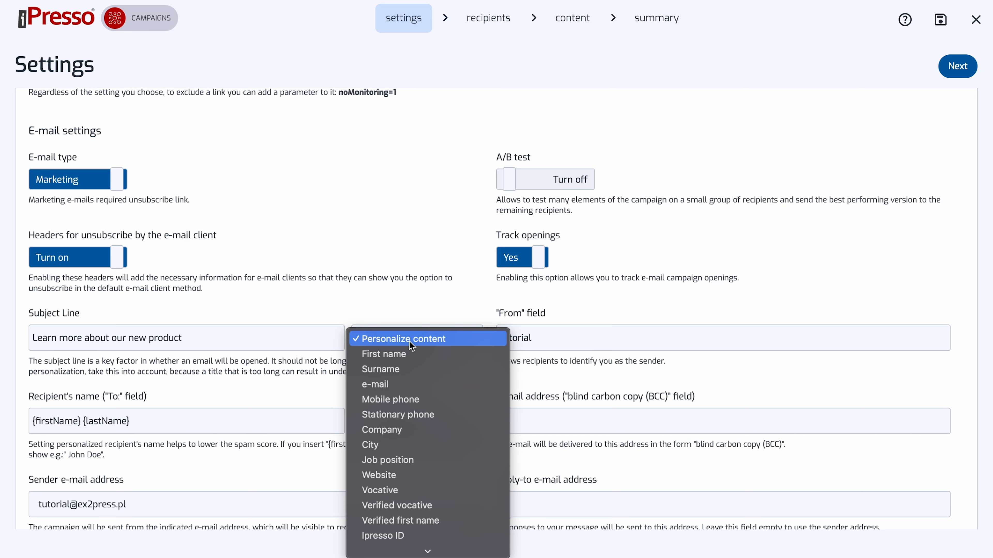
left_click(410, 354)
Set the "From" field to "Organic Harvest" and proceed to the recipients stage.
left_click(519, 340)
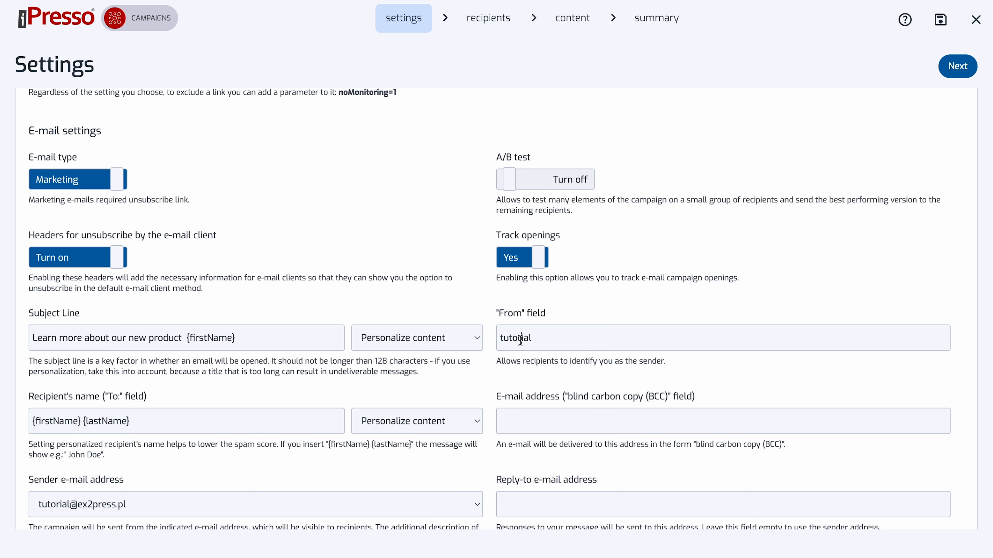
double_click(520, 339)
type("Organic Harvest")
scroll(468, 307, "down", 5)
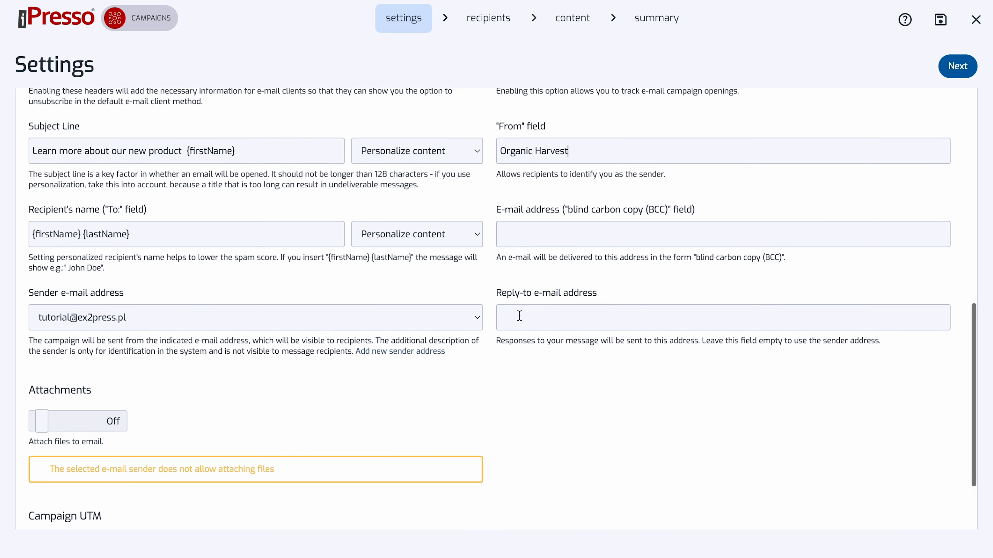
scroll(583, 416, "up", 13)
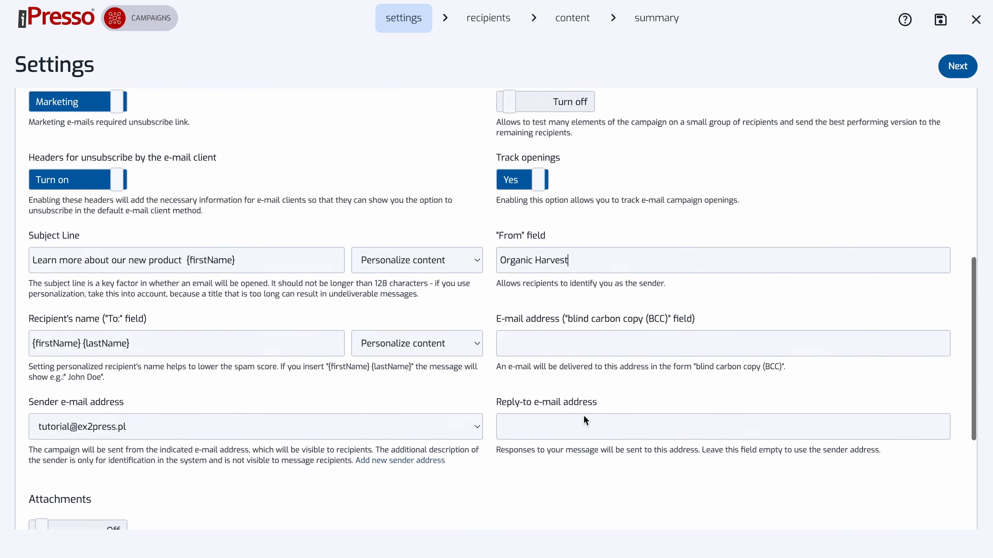
left_click(958, 66)
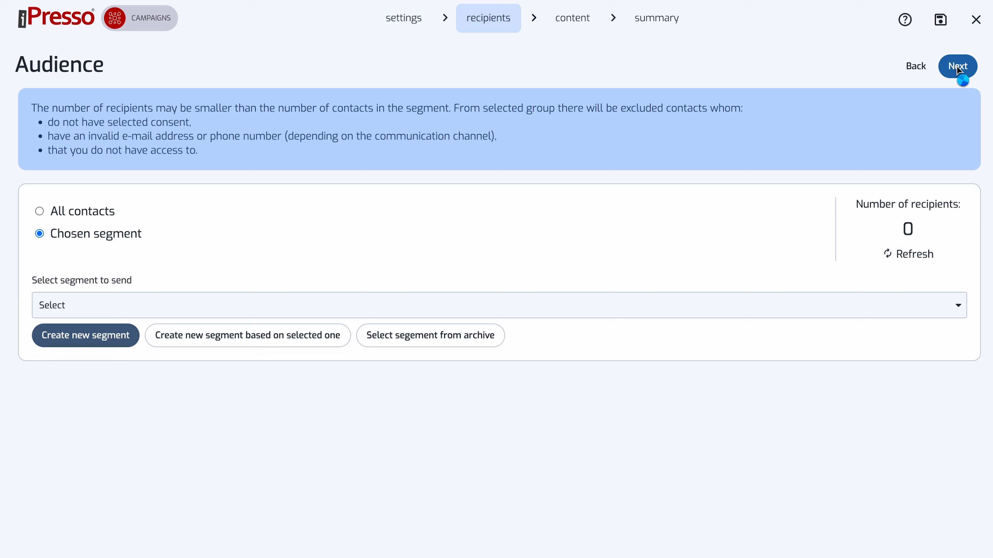
Target all contacts, refresh the number of recipients and proceed to the content stage.
left_click(39, 211)
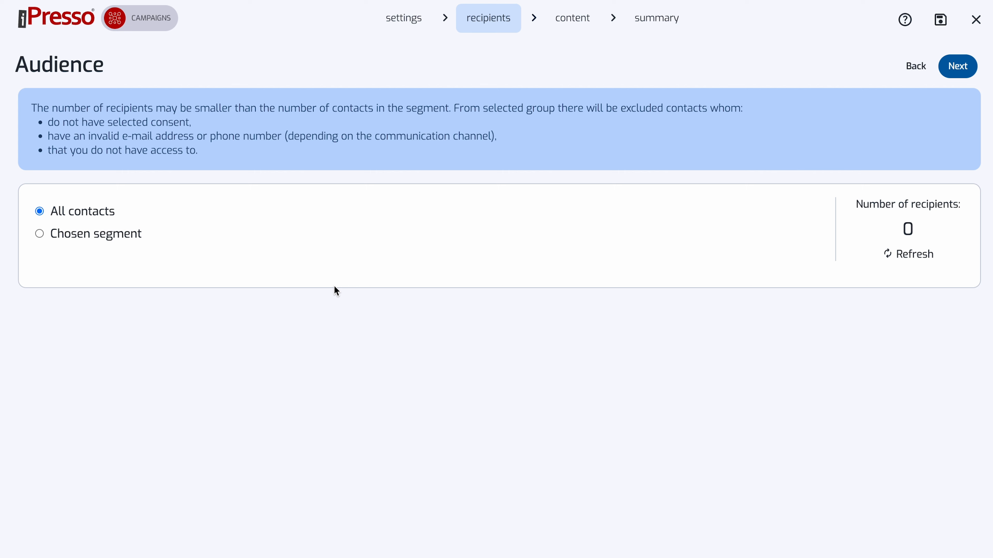
left_click(893, 256)
left_click(973, 66)
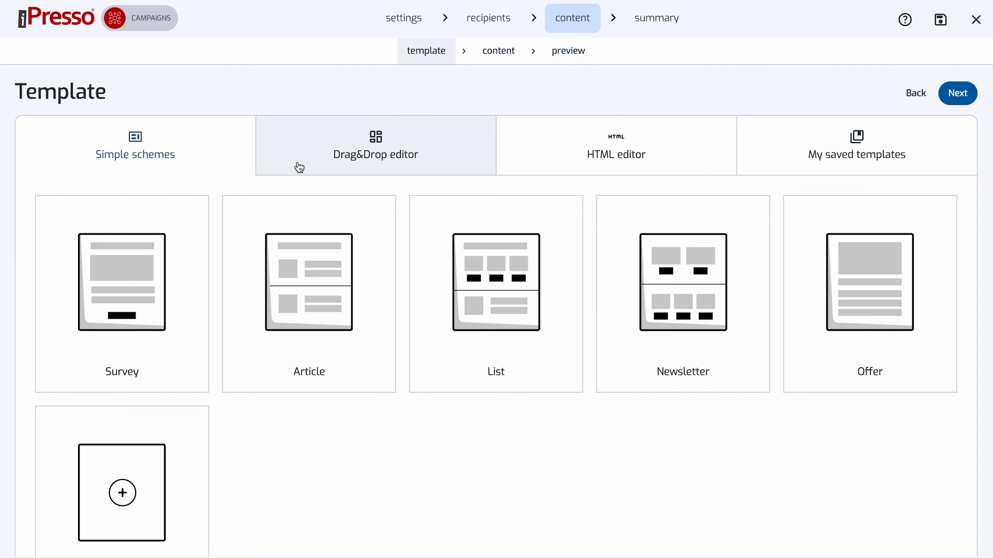
Review the HTML editor and saved template options, and choose the Drag&Drop editor for the message content.
left_click(575, 146)
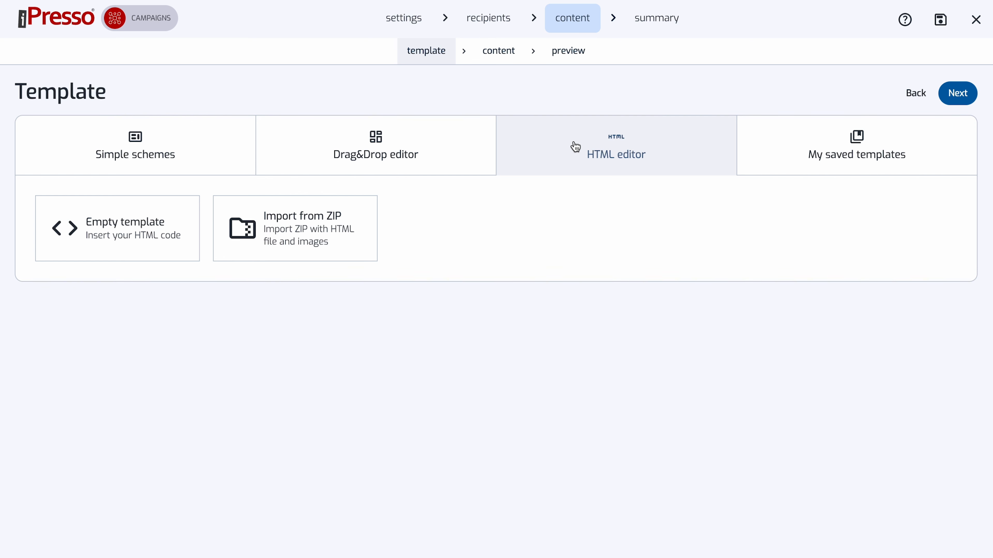
left_click(785, 144)
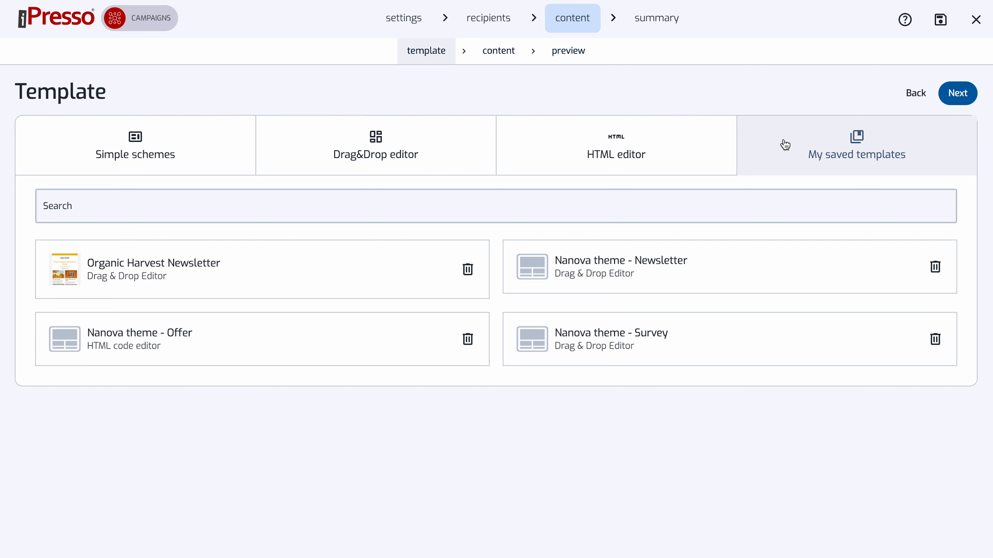
left_click(381, 165)
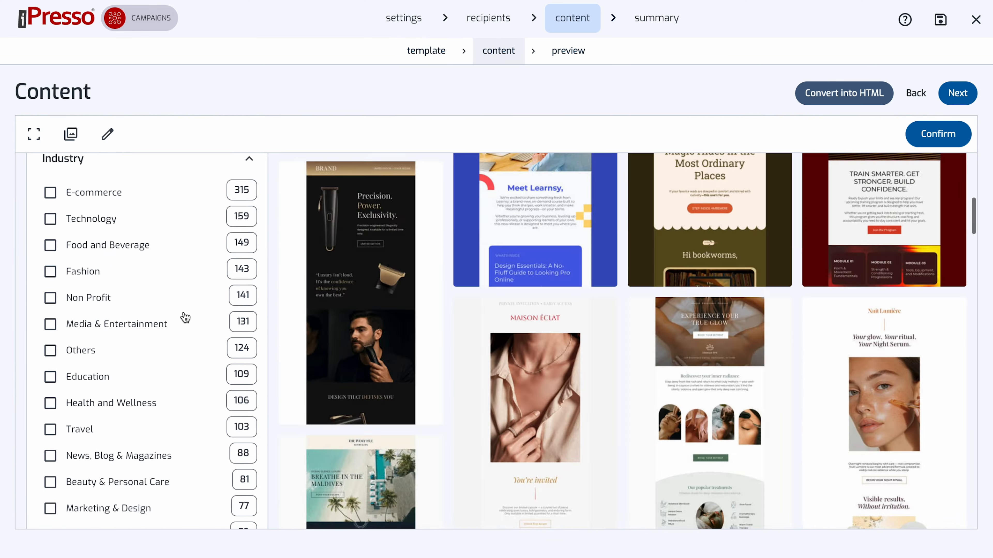
Search the templates for "Coffee" and open the radiance roast template headed "A new way to fuel your glow is almost here".
scroll(184, 315, "down", 10)
scroll(183, 315, "up", 10)
left_click(126, 195)
type("Coffee")
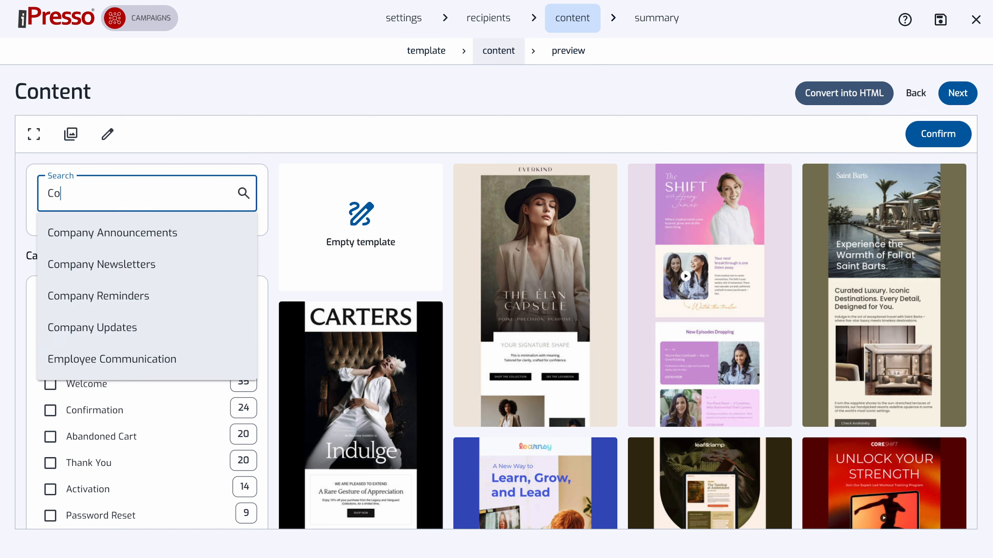
key("Return")
left_click(880, 327)
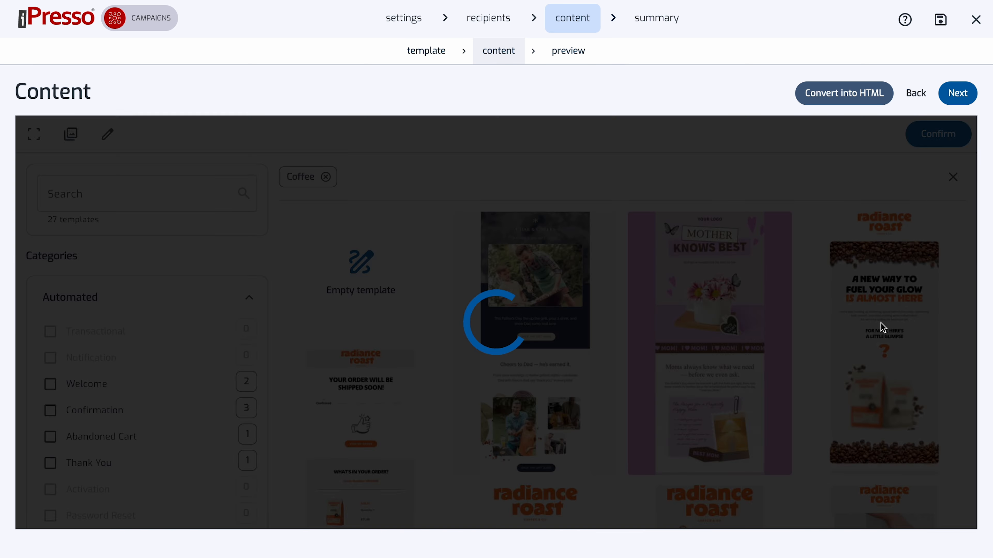
Insert a button block directly below the orange question mark in the e-mail and open its properties.
scroll(348, 284, "down", 10)
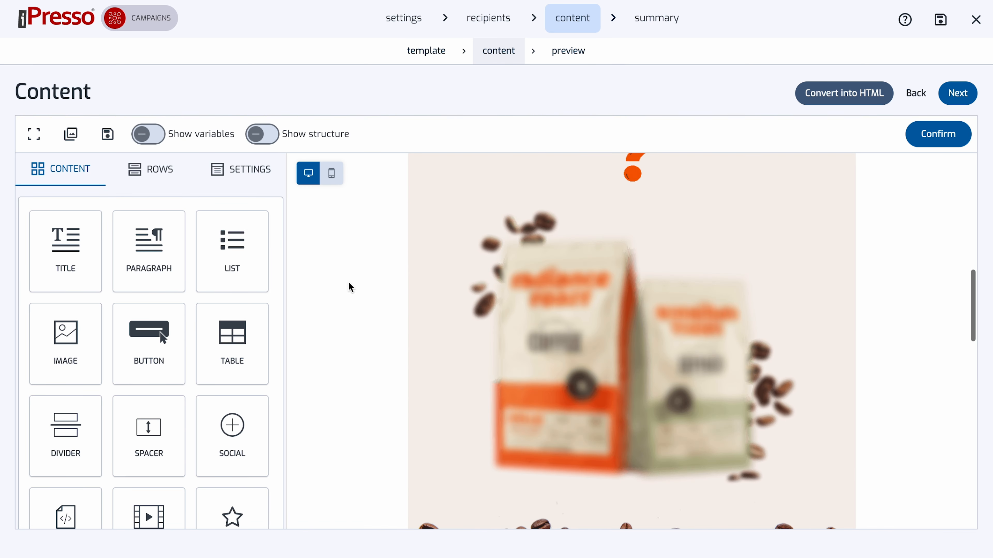
scroll(348, 283, "up", 3)
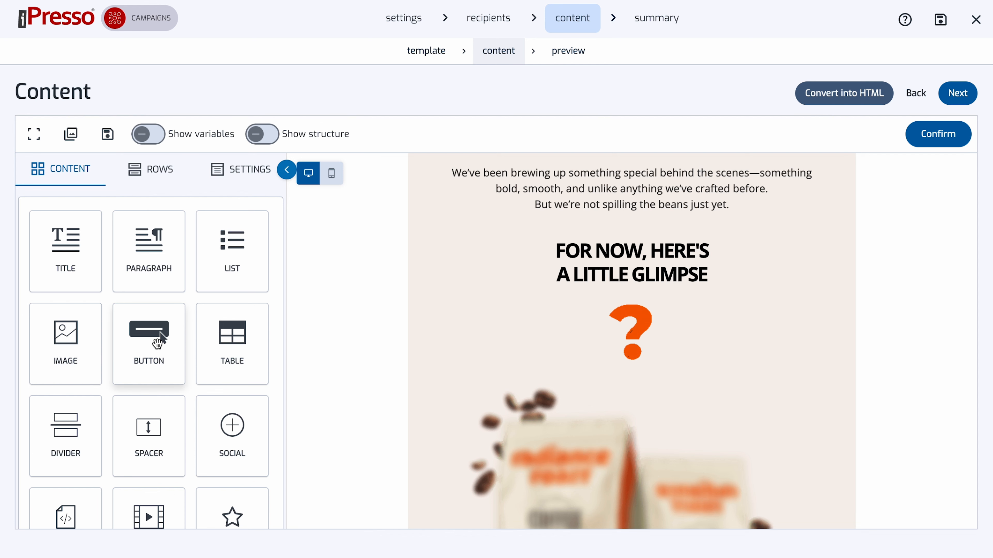
left_click_drag(161, 340, 625, 375)
left_click(718, 403)
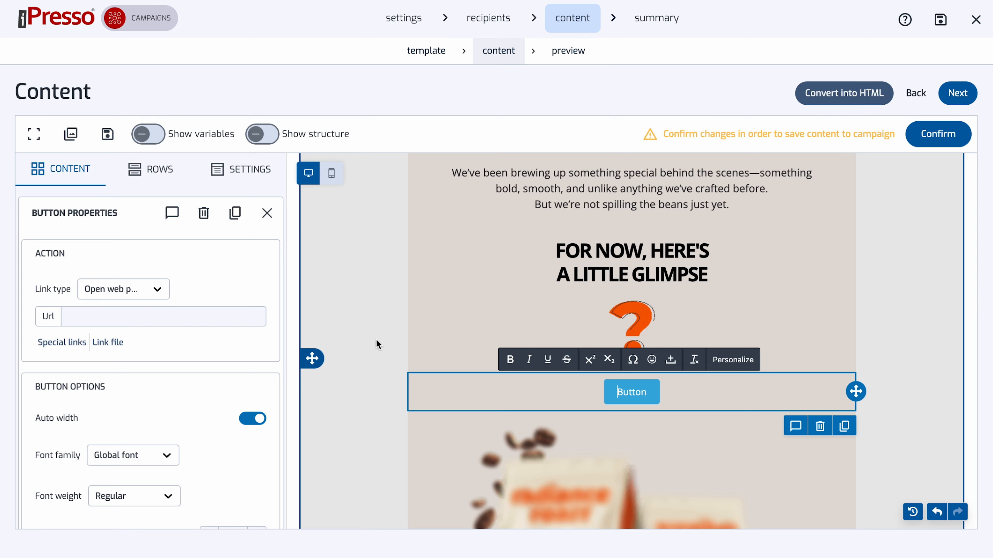
Make "We've been brewing up something special behind the scenes" bold in the introductory paragraph.
scroll(430, 298, "up", 3)
left_click(465, 256)
left_click_drag(452, 260, 750, 261)
left_click(507, 199)
left_click(356, 305)
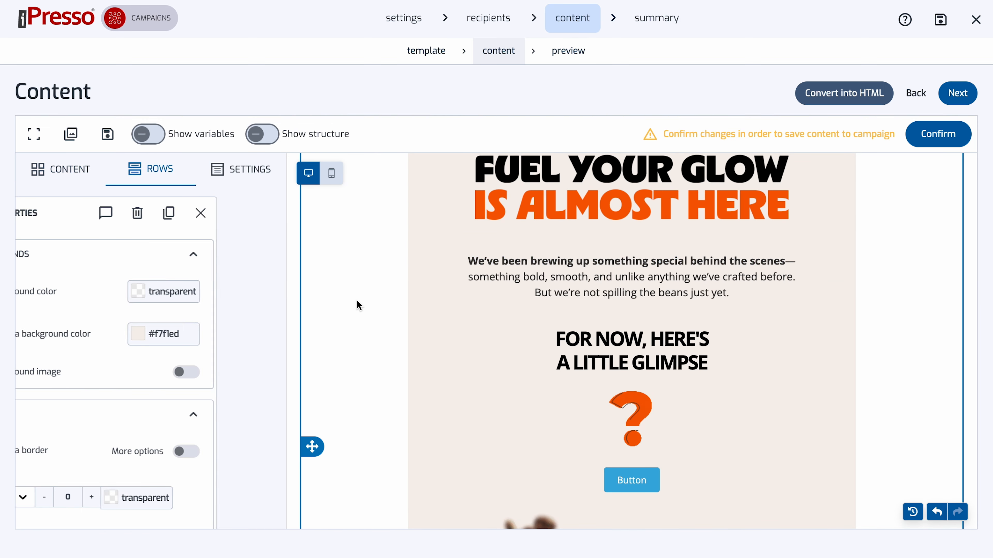
Set the default font of the e-mail design to Helvetica Neue.
left_click(279, 184)
left_click(166, 474)
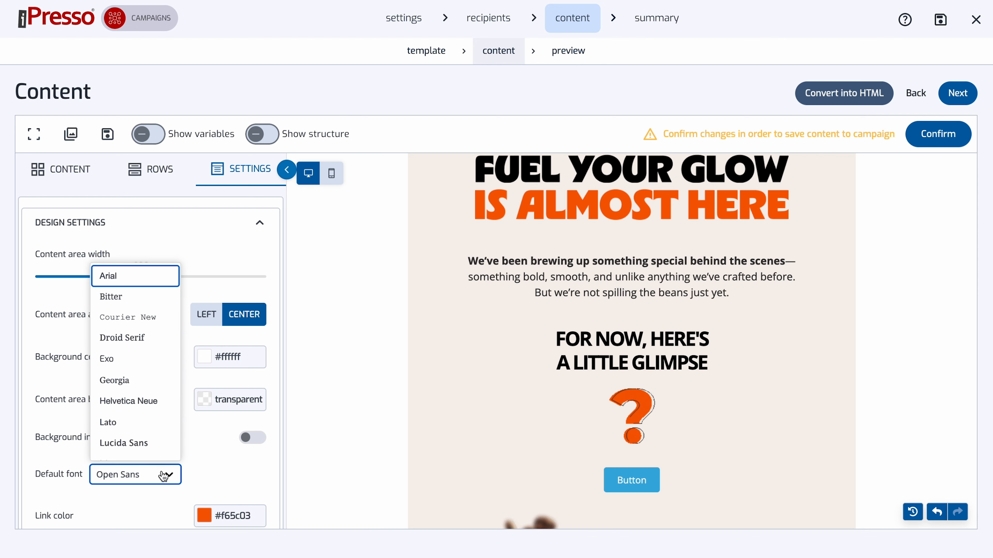
left_click(133, 379)
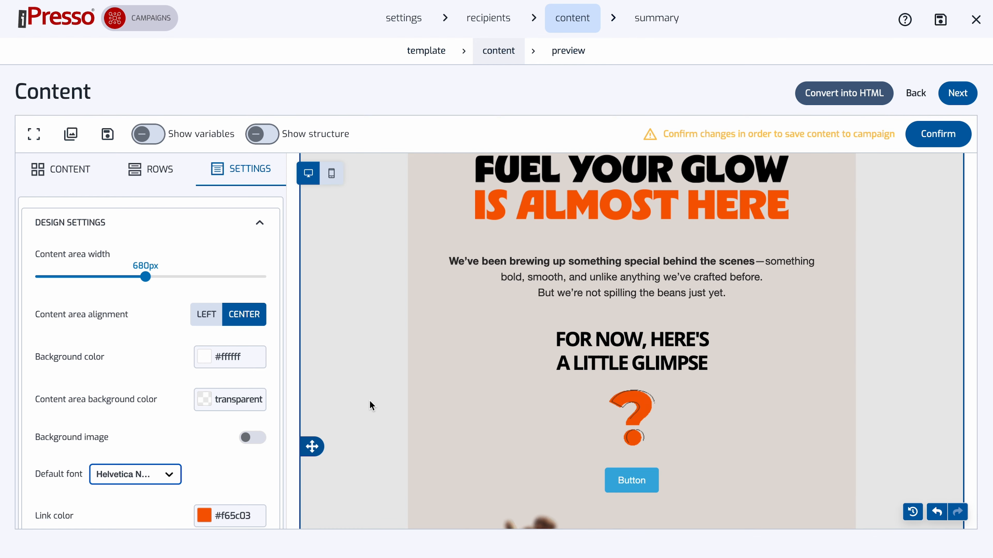
Show the layout structure and insert an empty row with two equal columns above the "Any guesses?" section.
scroll(355, 242, "down", 10)
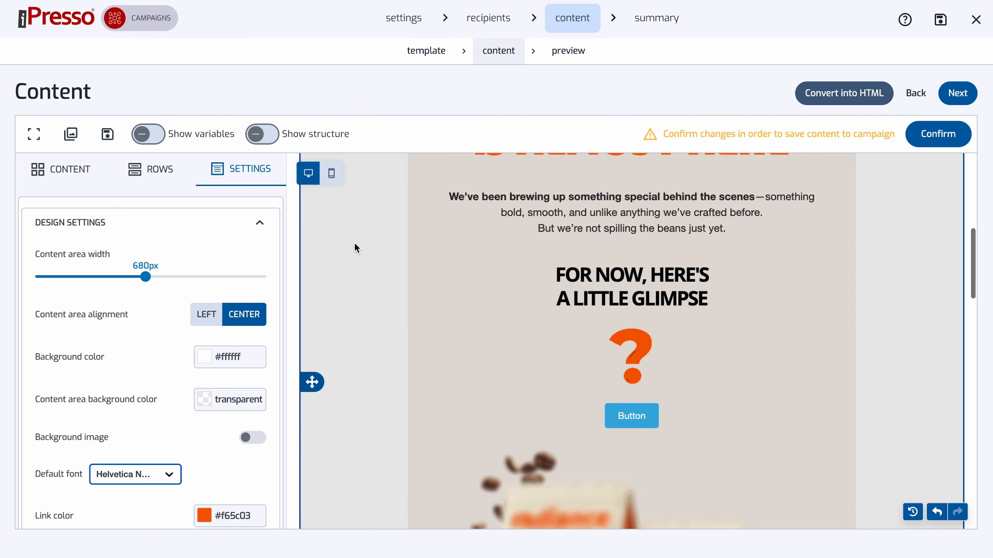
left_click(158, 179)
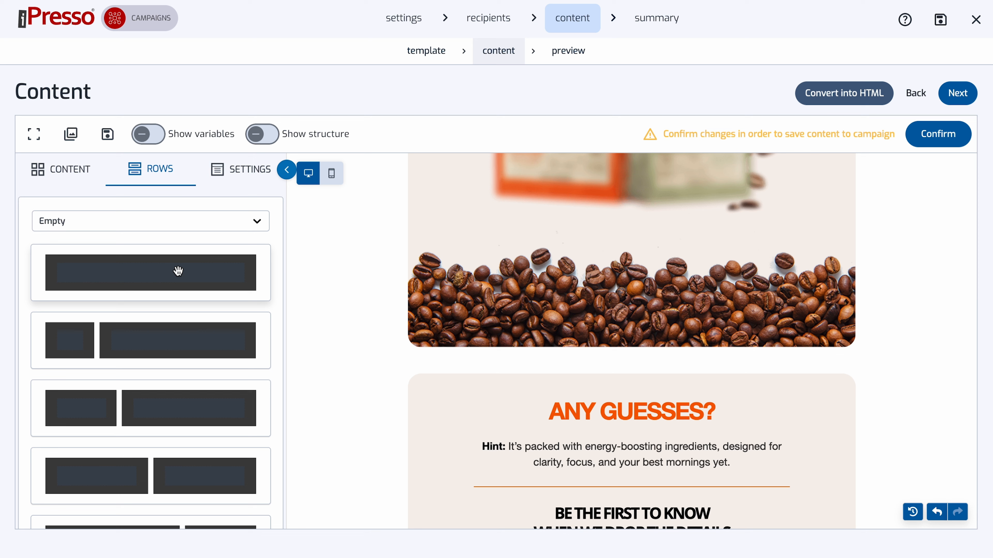
left_click(262, 133)
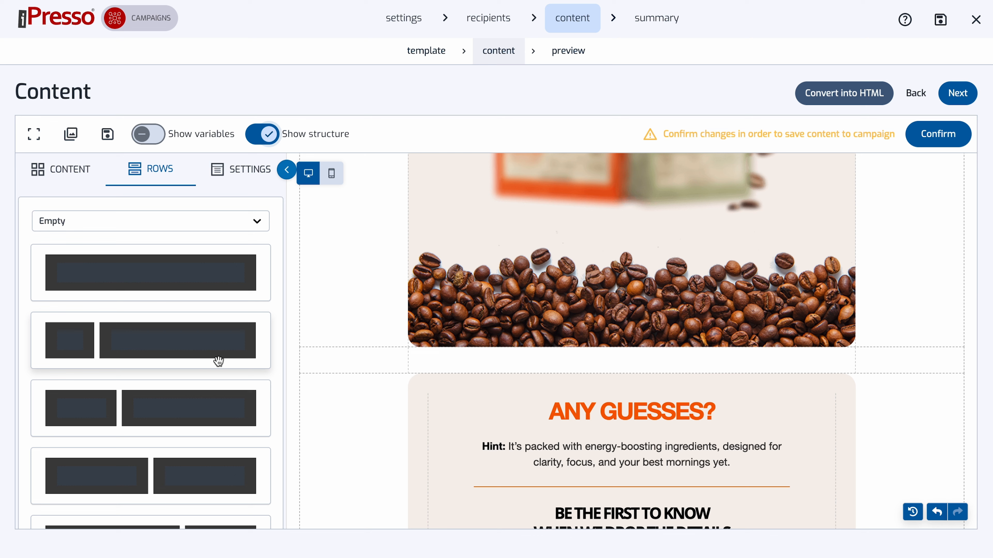
left_click_drag(128, 477, 334, 493)
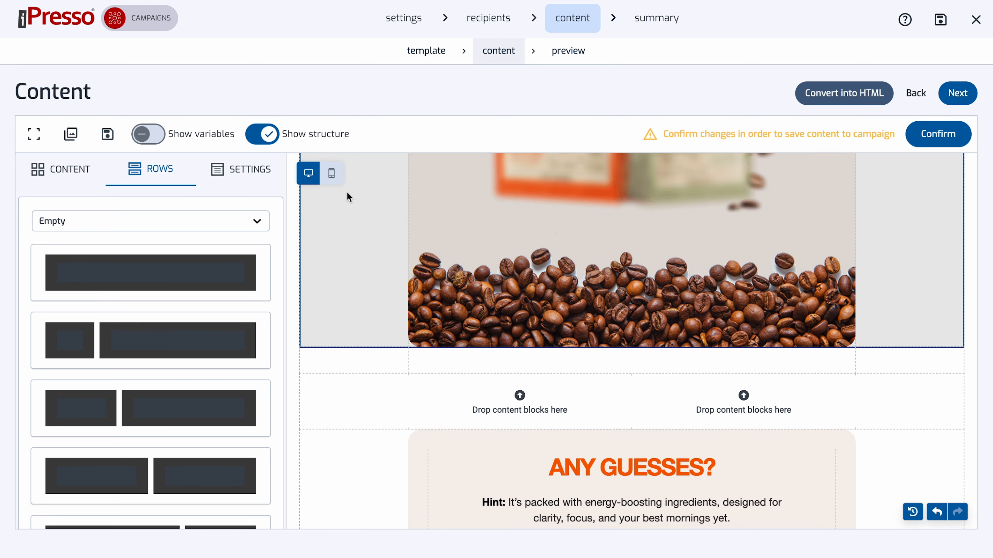
Check the layout in mobile view, inspect the properties of the spacer below the coffee beans, and return to desktop view.
left_click(331, 173)
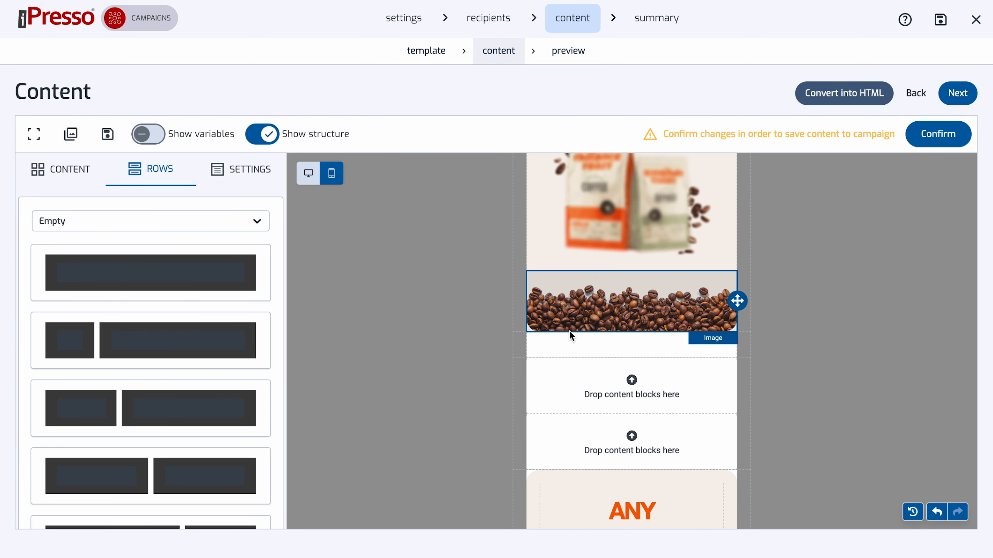
left_click(576, 344)
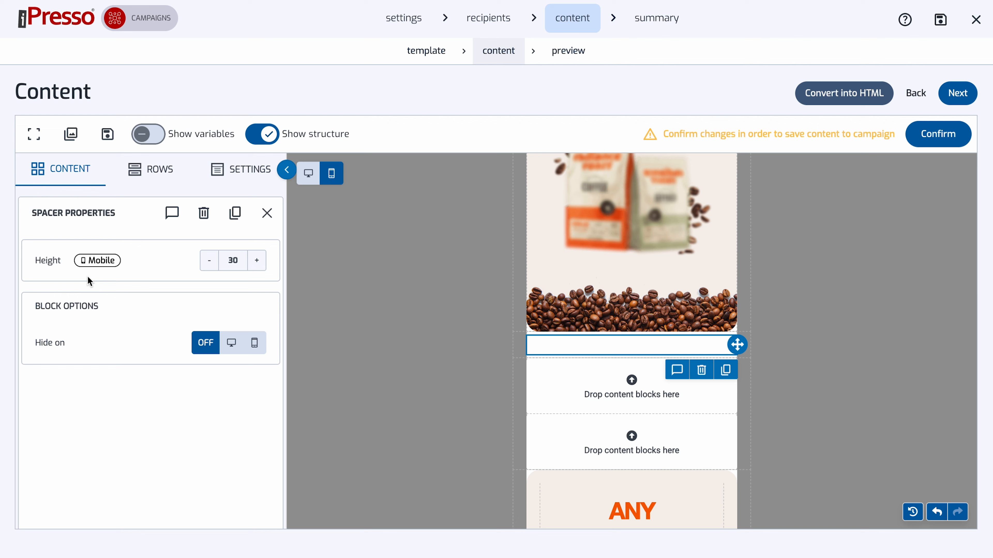
left_click(308, 173)
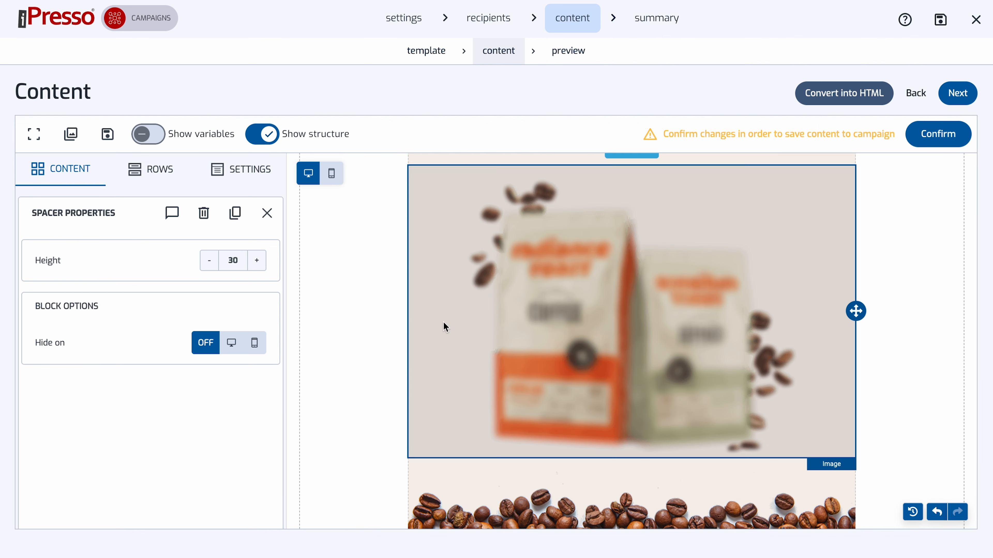
scroll(443, 328, "down", 5)
scroll(443, 328, "up", 5)
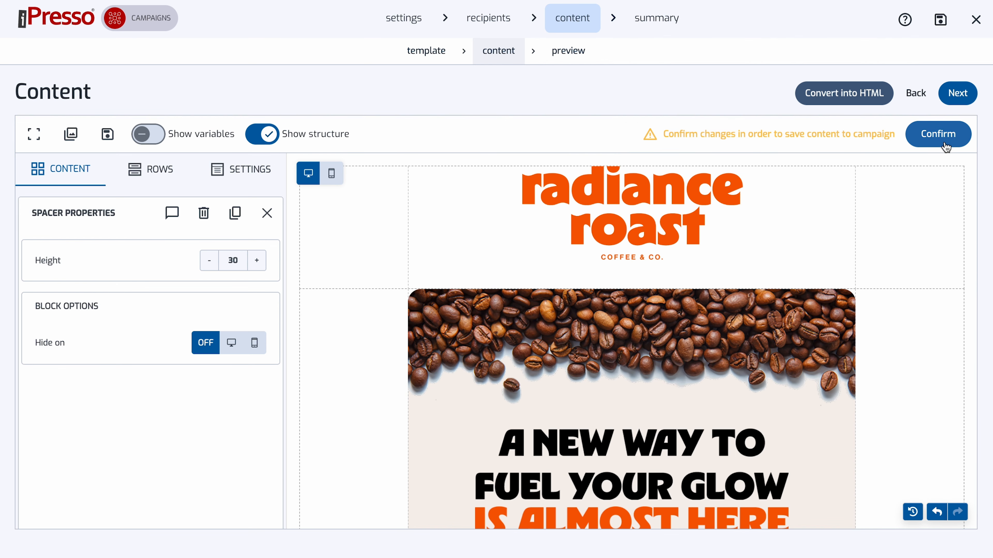
Confirm the content changes and preview the message in the phone, tablet and computer views.
left_click(943, 145)
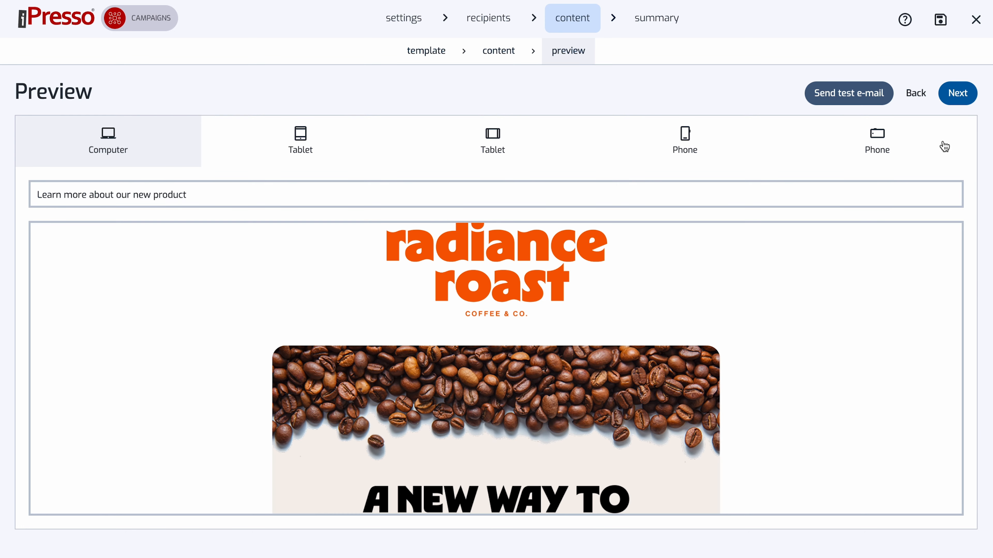
left_click(671, 151)
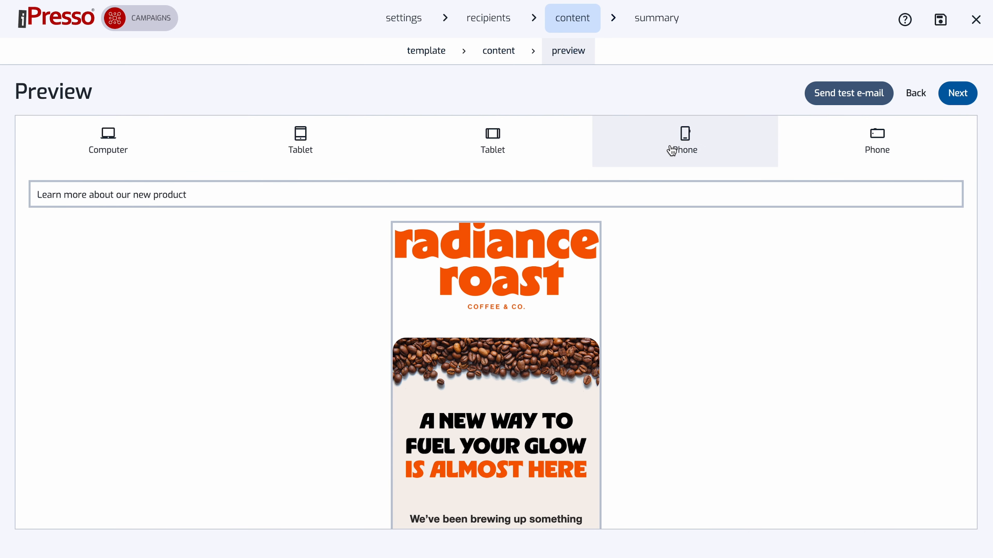
left_click(845, 154)
left_click(296, 151)
left_click(122, 149)
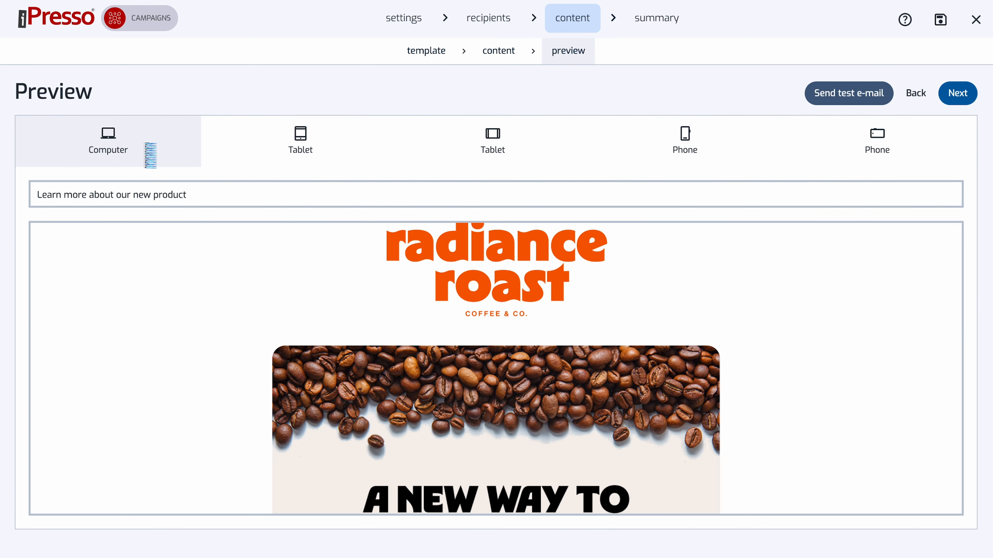
Proceed to the campaign summary and review all checked settings down to the sending options.
left_click(969, 92)
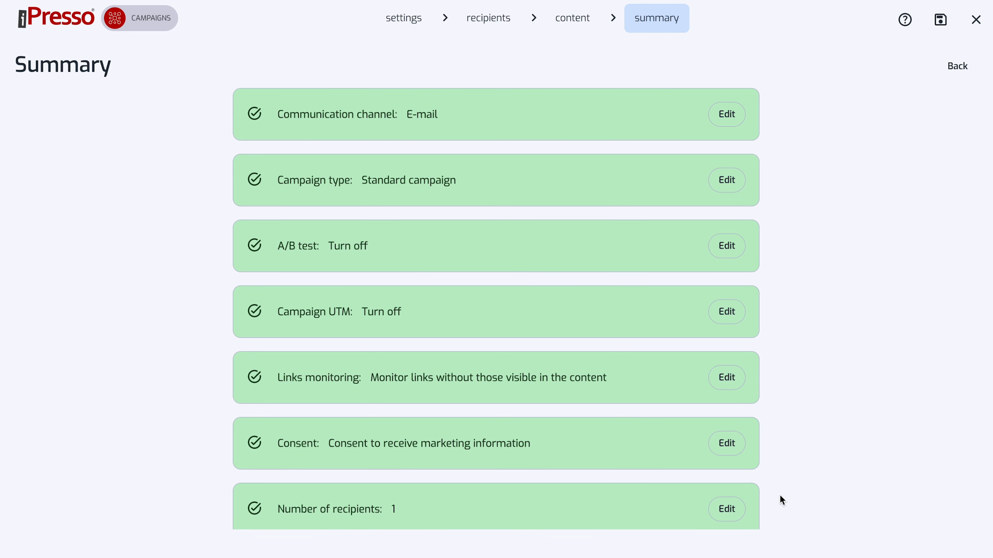
scroll(779, 497, "down", 10)
scroll(779, 495, "down", 3)
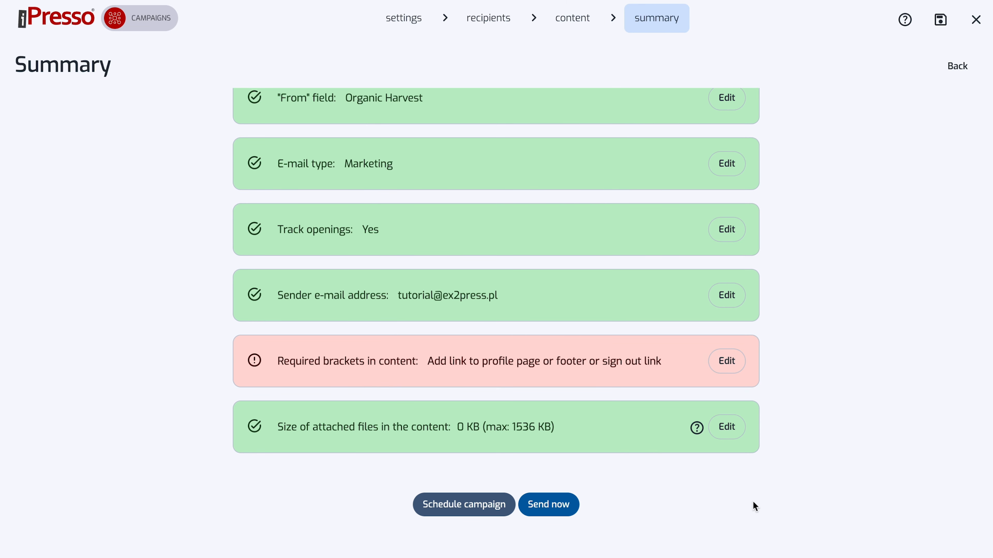